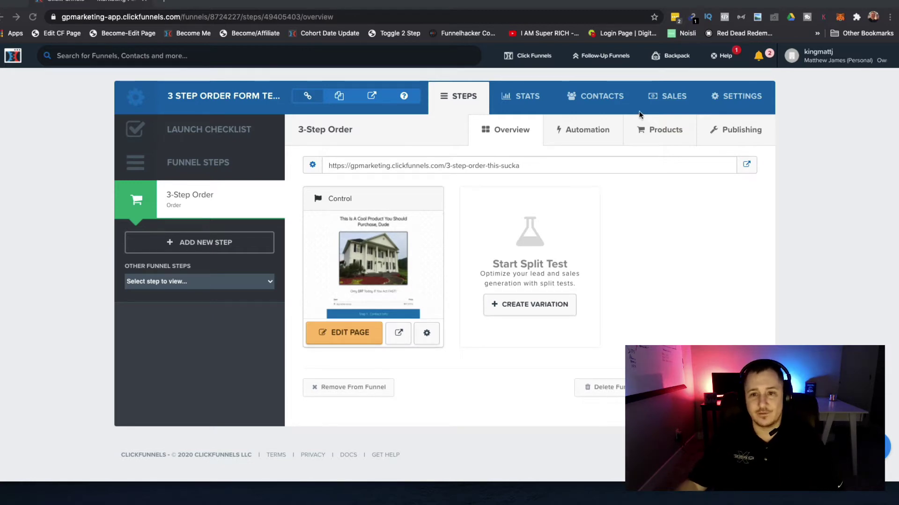
# Check the 3-Step Order step's 'Saw Page But Didn't Purchase' automation trigger, then edit the page.
pyautogui.click(585, 134)
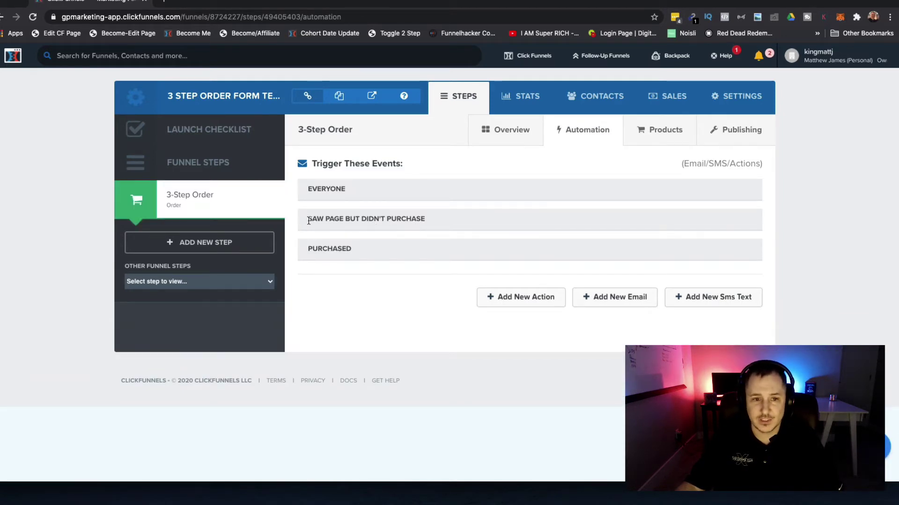
pyautogui.moveTo(308, 221); pyautogui.dragTo(429, 217)
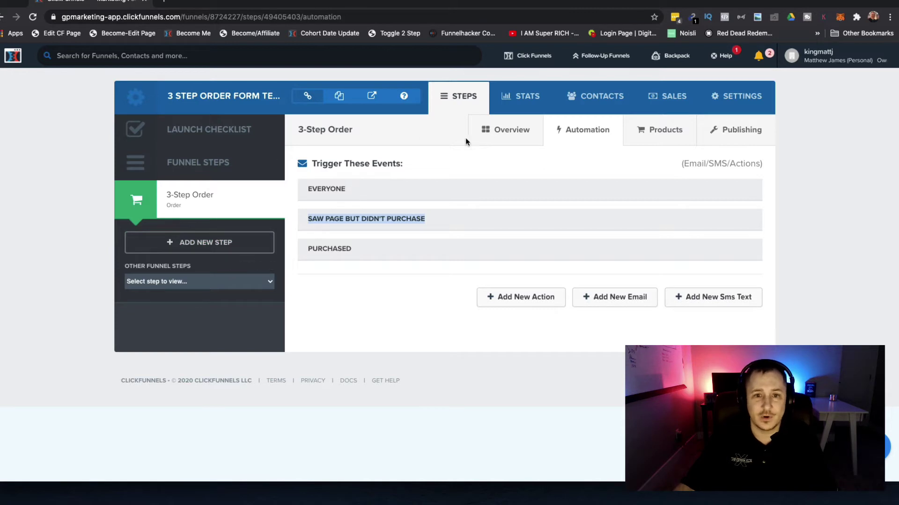
pyautogui.click(509, 132)
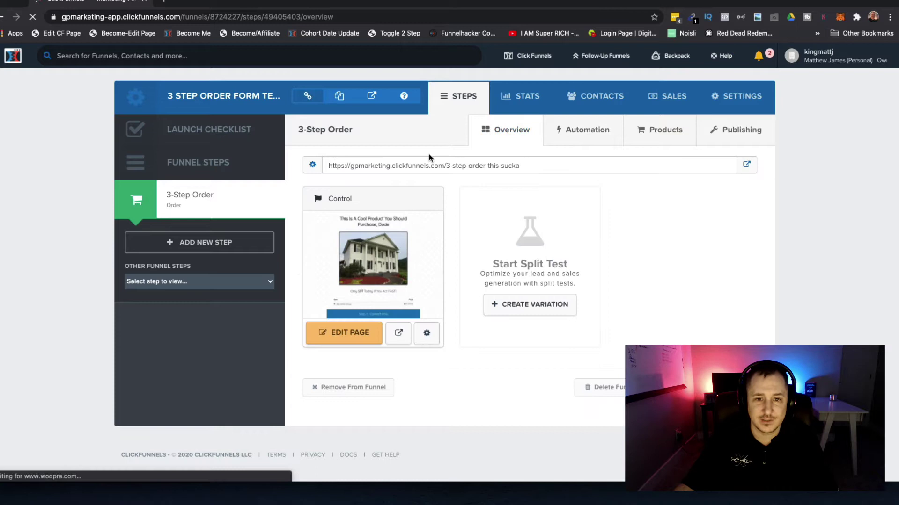
pyautogui.click(358, 340)
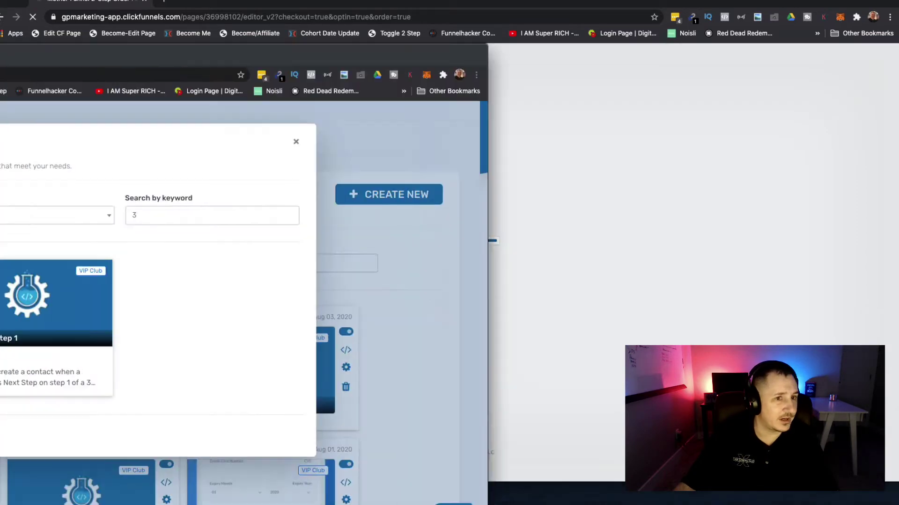
# In CF Pro Tools, search add-ons for '3' and start creating the 3 Step AJAX Step 1 add-on.
pyautogui.moveTo(0, 50); pyautogui.dragTo(167, 5)
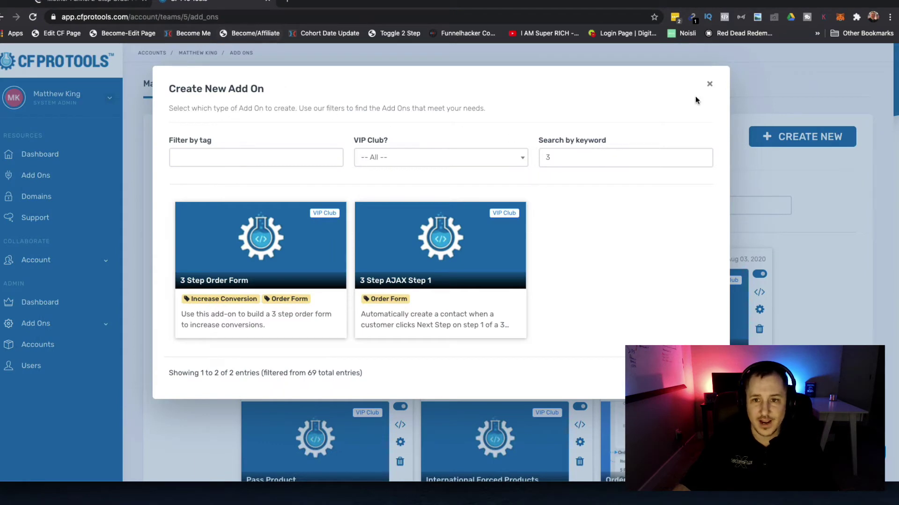
pyautogui.click(710, 84)
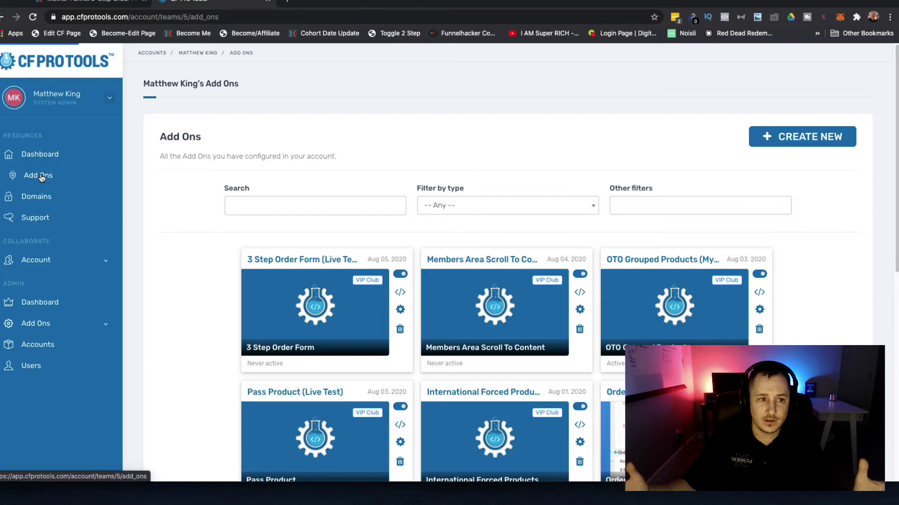
pyautogui.click(41, 177)
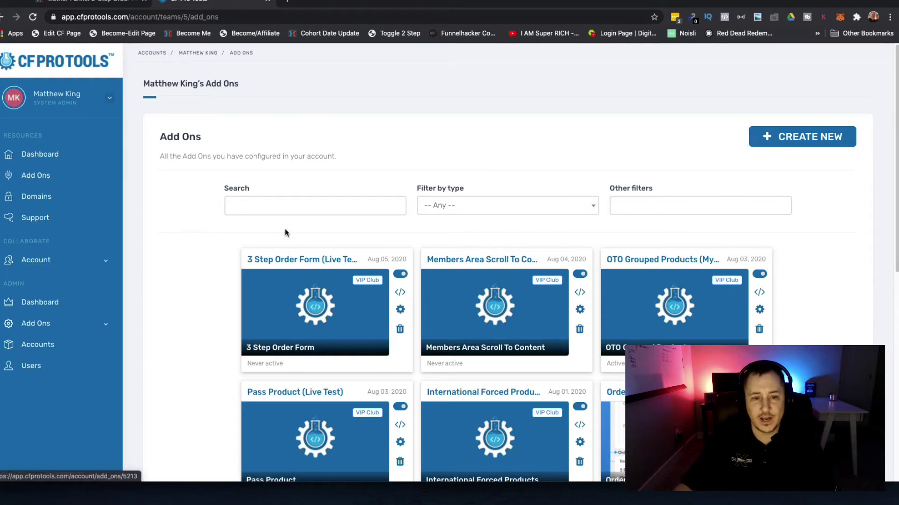
pyautogui.write('3')
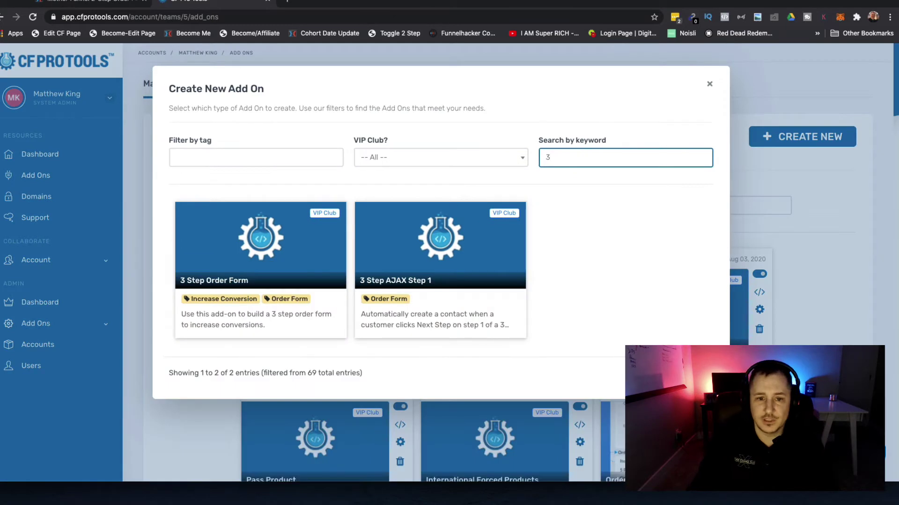
pyautogui.click(512, 235)
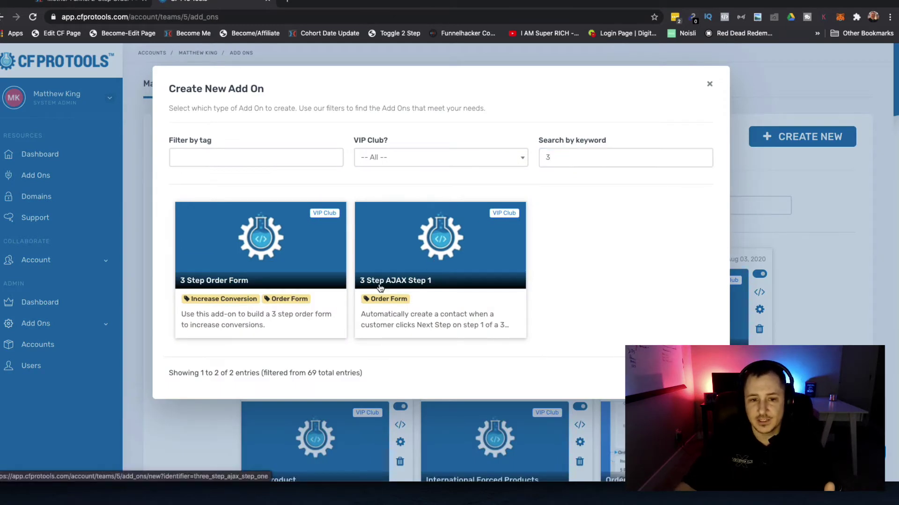
pyautogui.click(433, 258)
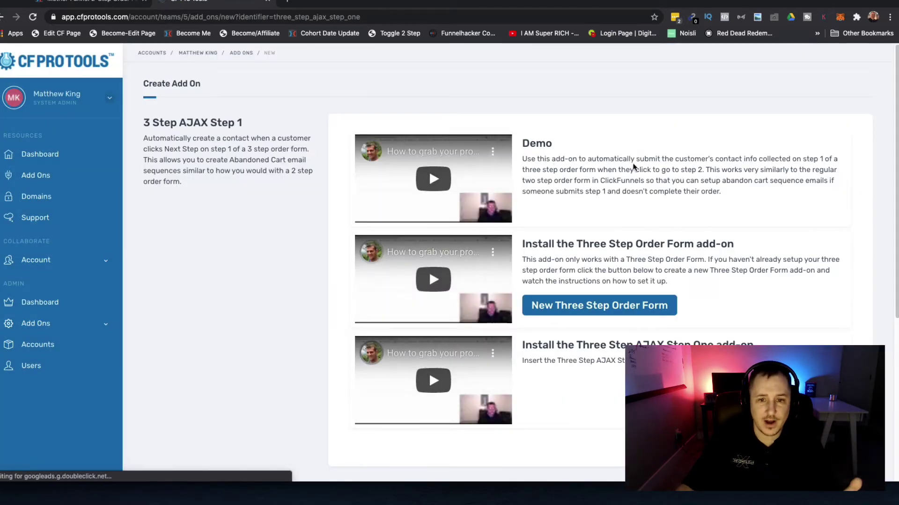
# Rename the add-on to '3 Step AJAX Step (Live Setup)' and create it.
pyautogui.scroll(-1, 635, 166)
pyautogui.scroll(-3, 633, 167)
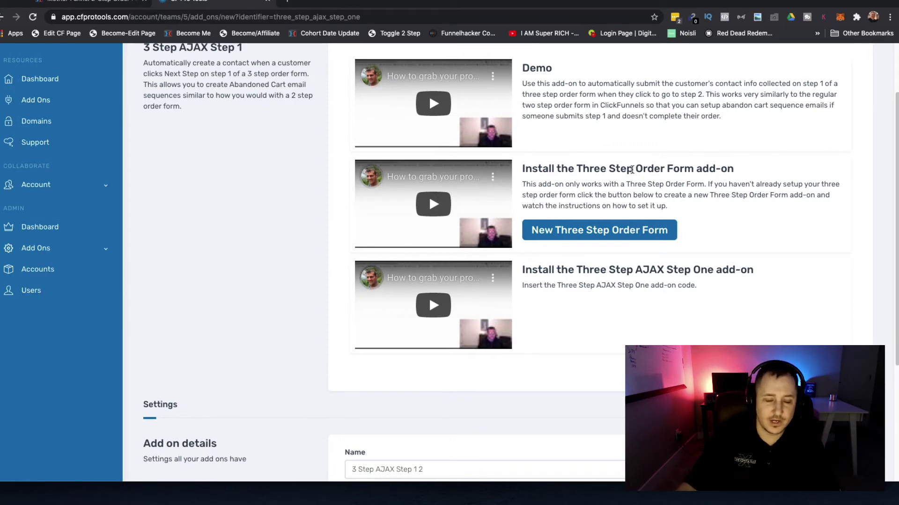
pyautogui.scroll(-1, 617, 255)
pyautogui.scroll(-2, 618, 255)
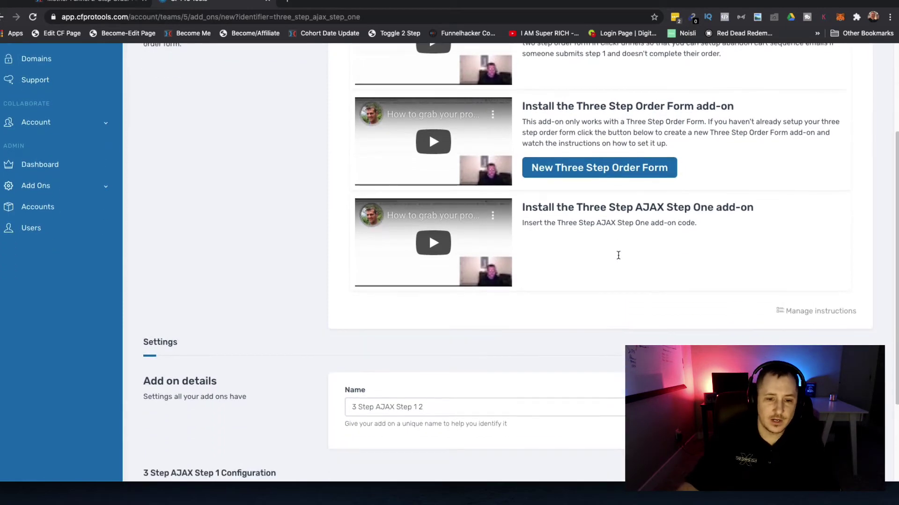
pyautogui.scroll(4, 618, 255)
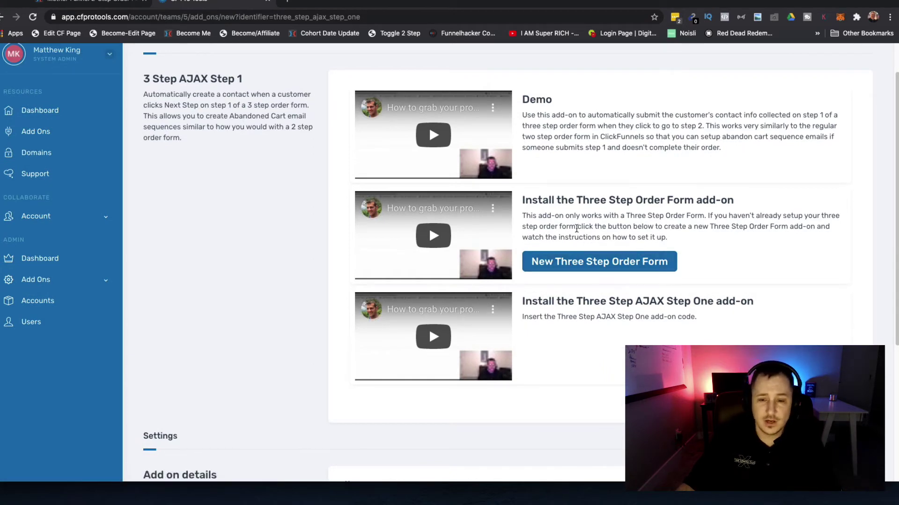
pyautogui.scroll(-5, 589, 234)
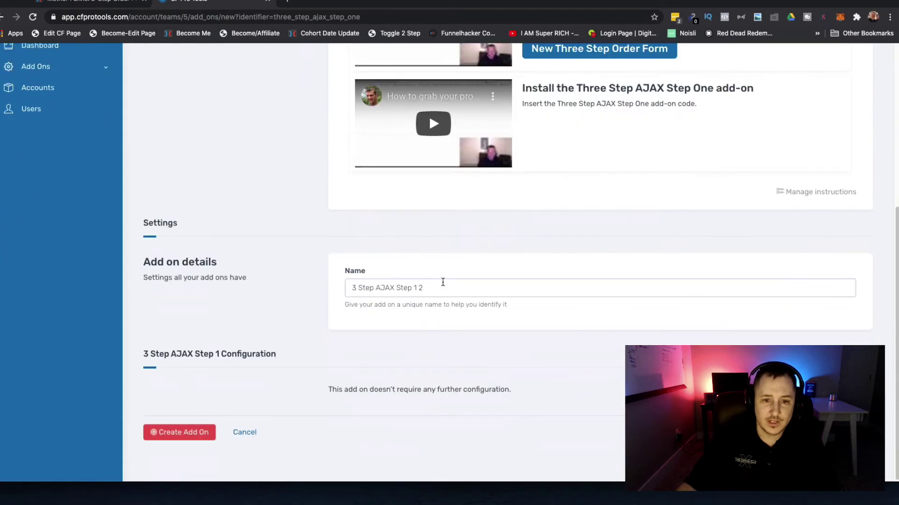
pyautogui.click(416, 289)
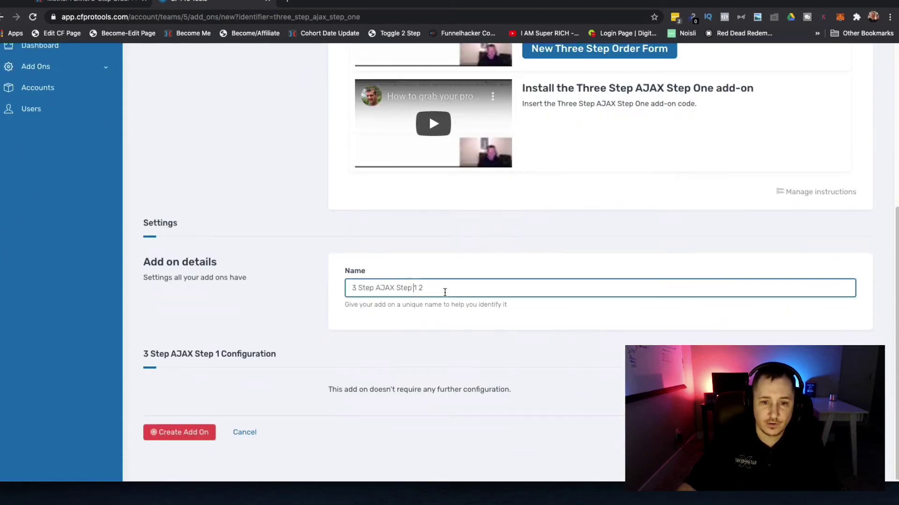
pyautogui.doubleClick(443, 288)
pyautogui.write('(Live')
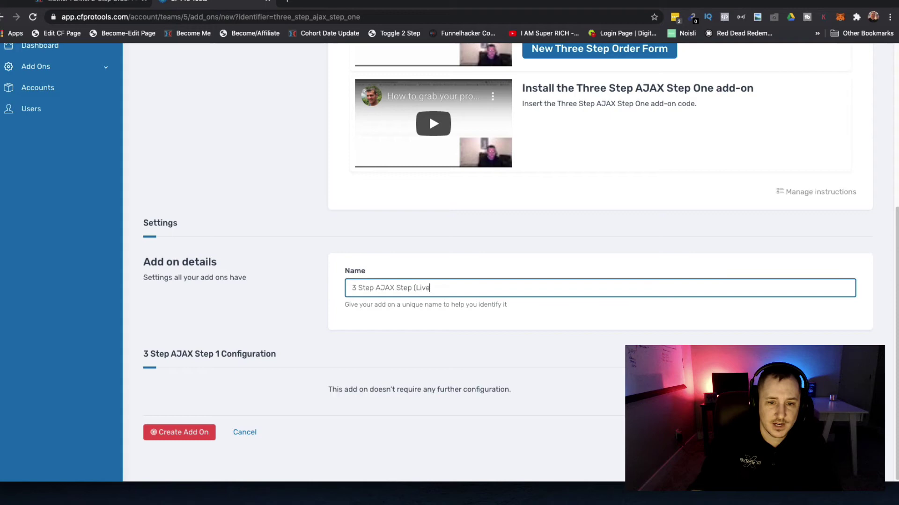
pyautogui.write(' Setup)')
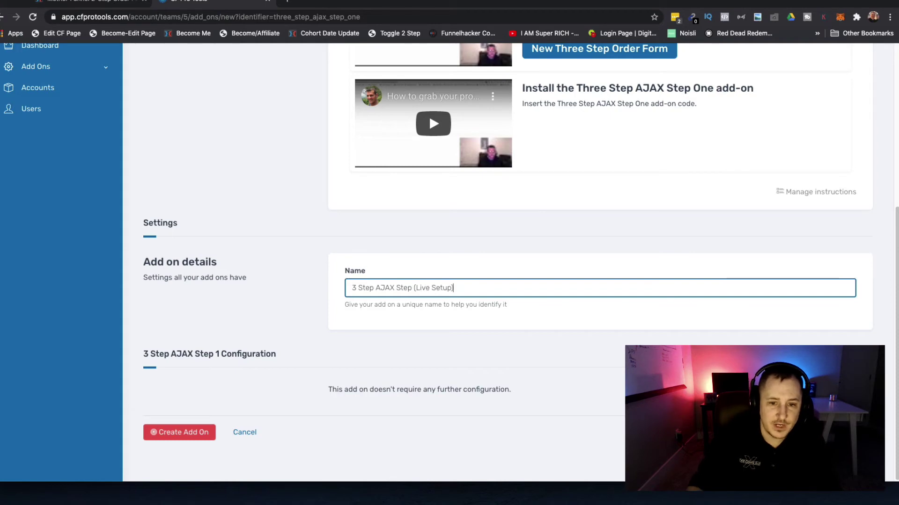
pyautogui.click(615, 346)
pyautogui.click(173, 440)
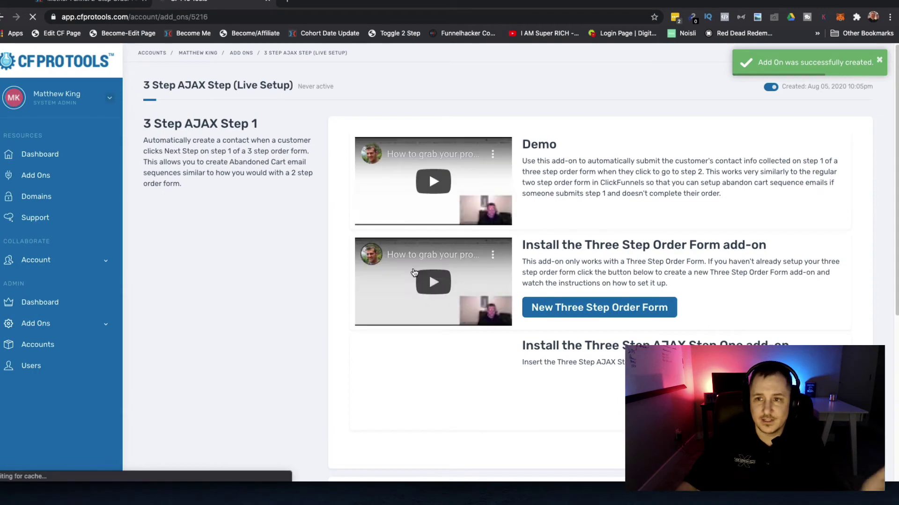
# Copy the add-on's generated embed script code to the clipboard.
pyautogui.scroll(-1, 484, 268)
pyautogui.scroll(-3, 491, 272)
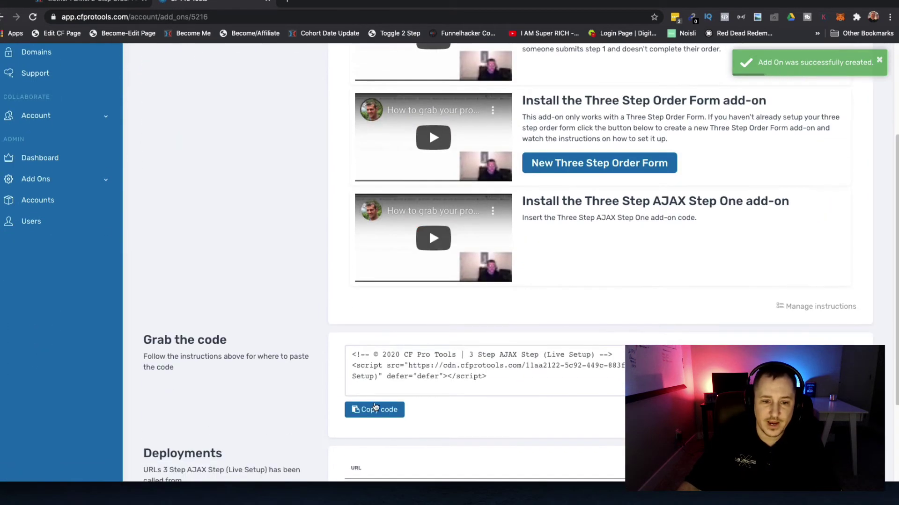
pyautogui.click(380, 410)
pyautogui.rightClick(420, 370)
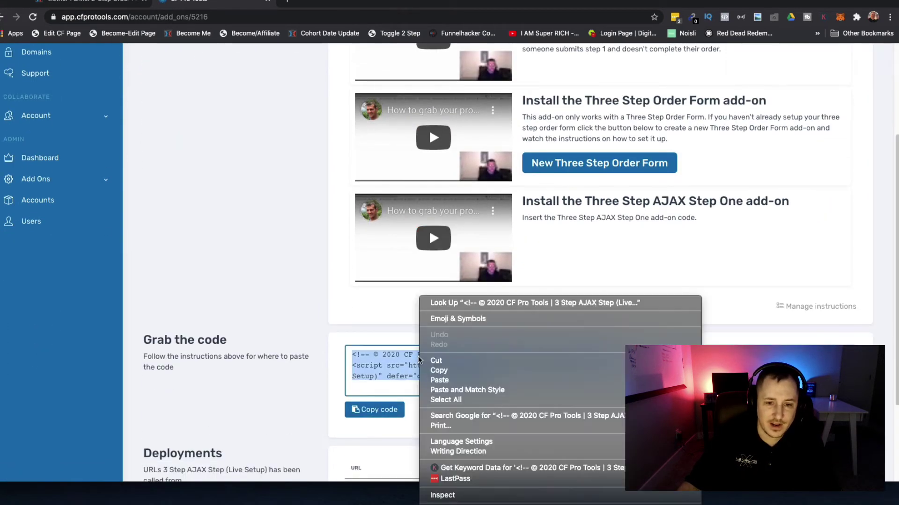
pyautogui.click(479, 370)
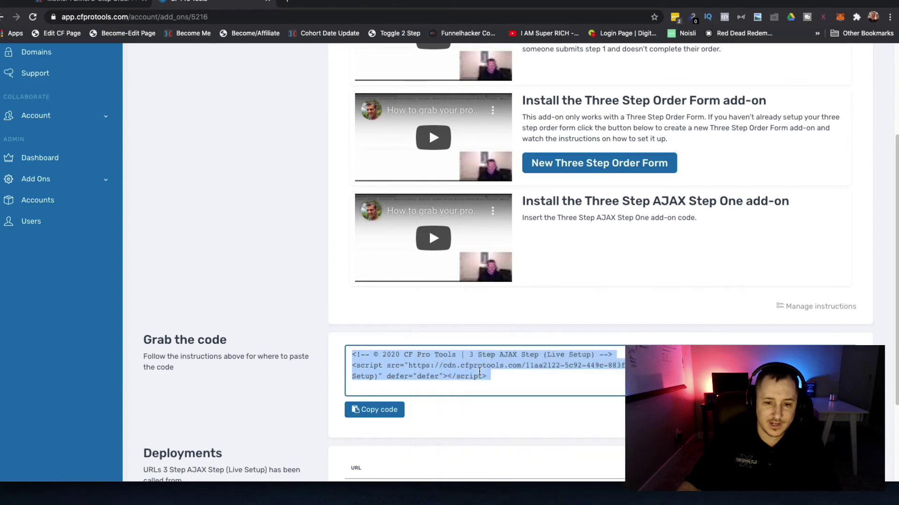
pyautogui.click(379, 411)
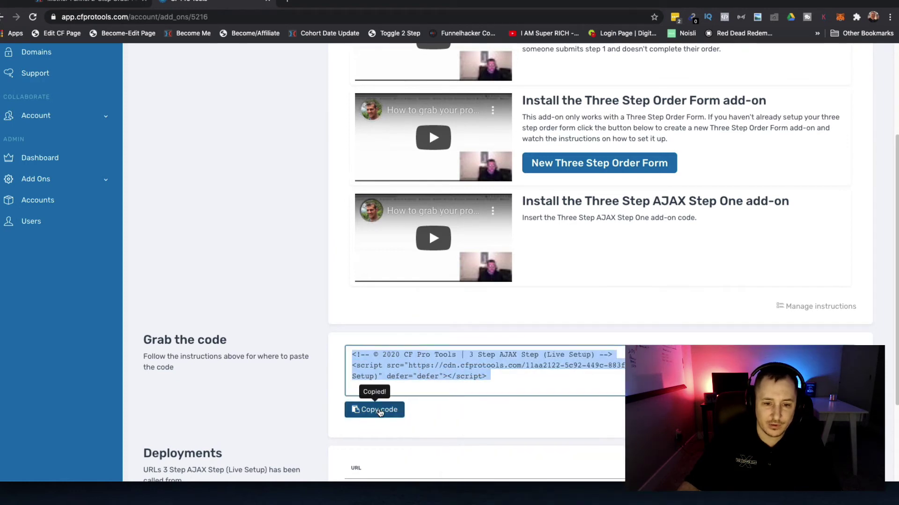
# Paste the AJAX Step script at the top of the order page's footer tracking code.
pyautogui.click(95, 1)
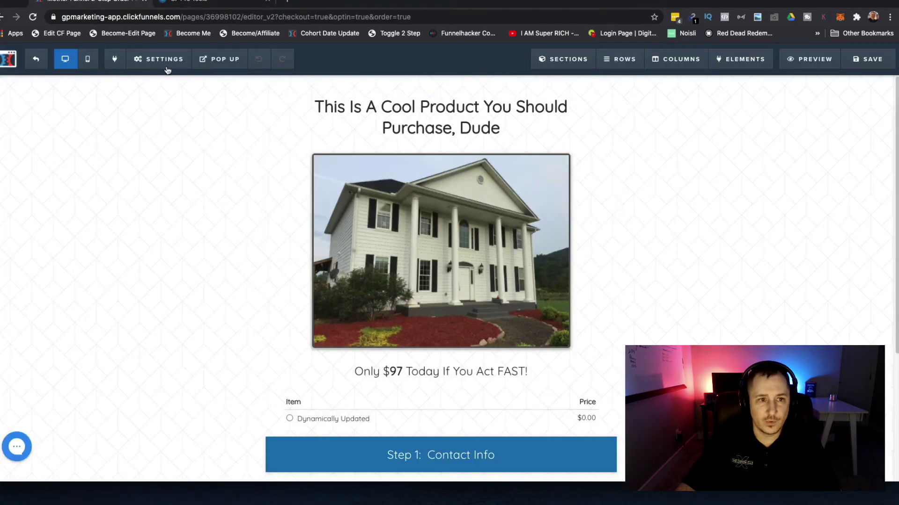
pyautogui.moveTo(159, 61)
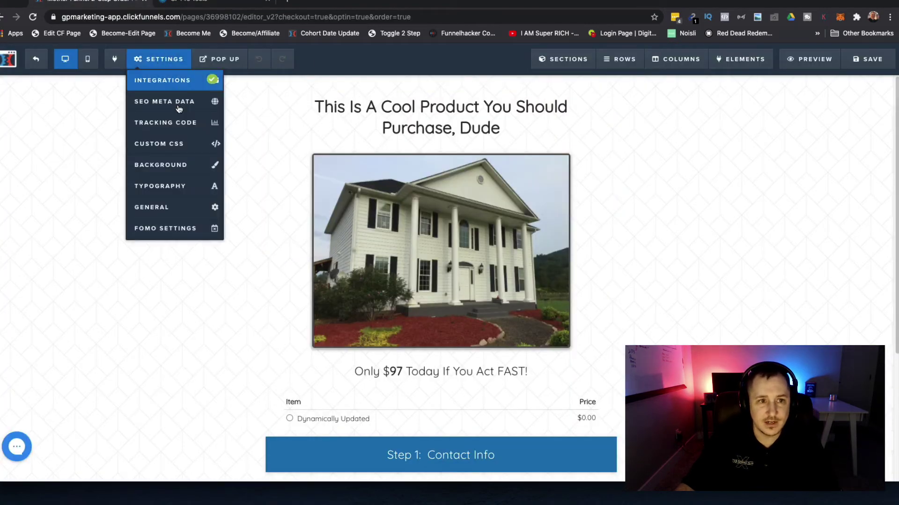
pyautogui.click(170, 124)
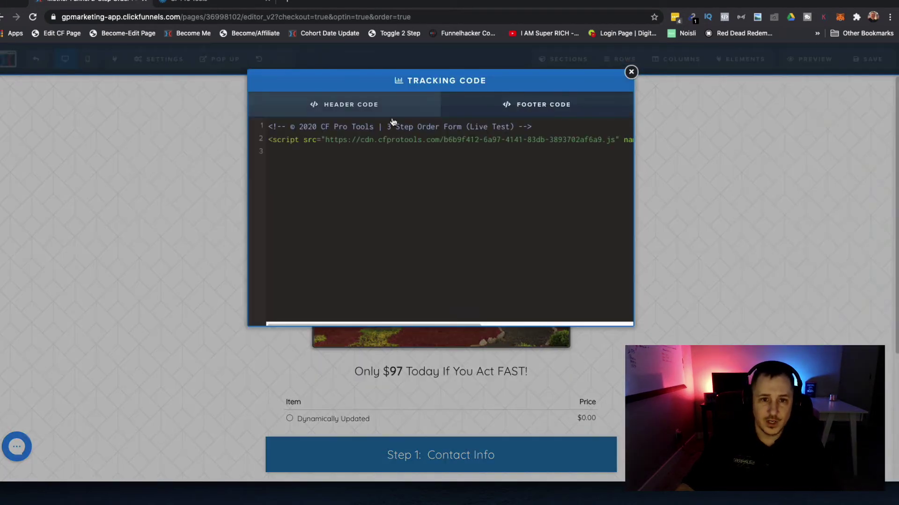
pyautogui.click(269, 125)
pyautogui.press('Return')
pyautogui.press('Return')
pyautogui.press('Return')
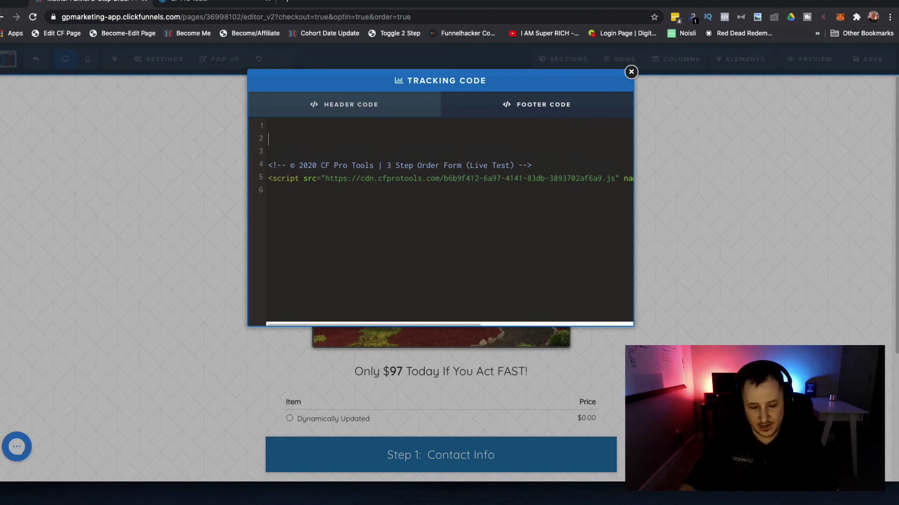
pyautogui.press('super+v')
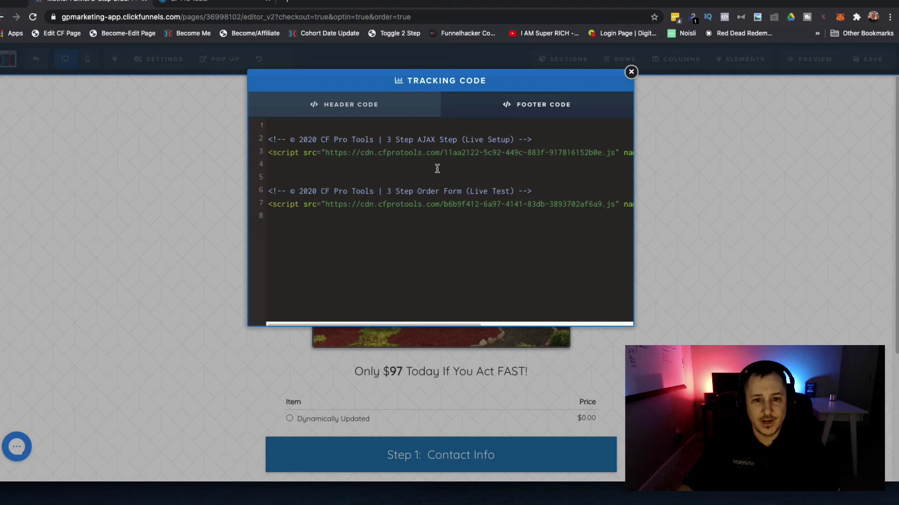
# Separate the pasted script from the existing order-form script, close the tracking code window and save the page.
pyautogui.moveTo(392, 191); pyautogui.dragTo(506, 191)
pyautogui.click(399, 248)
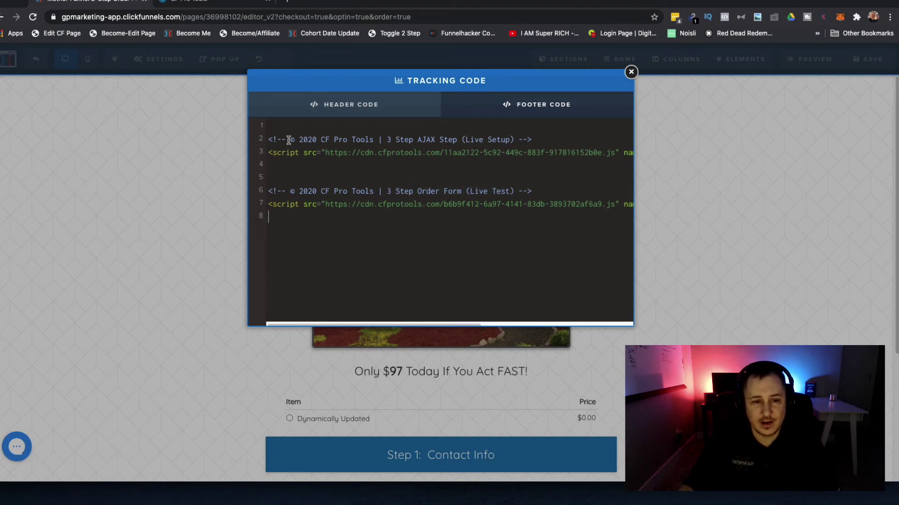
pyautogui.press('Return')
pyautogui.press('Return')
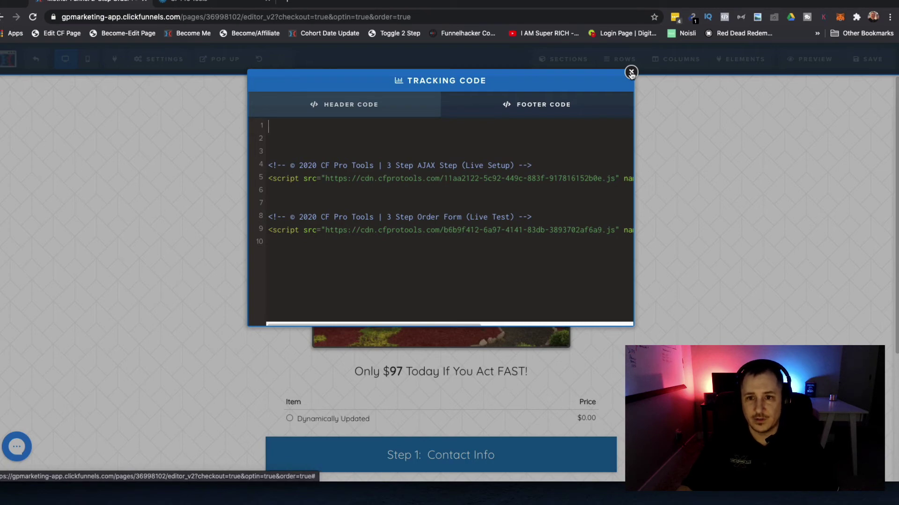
pyautogui.click(631, 73)
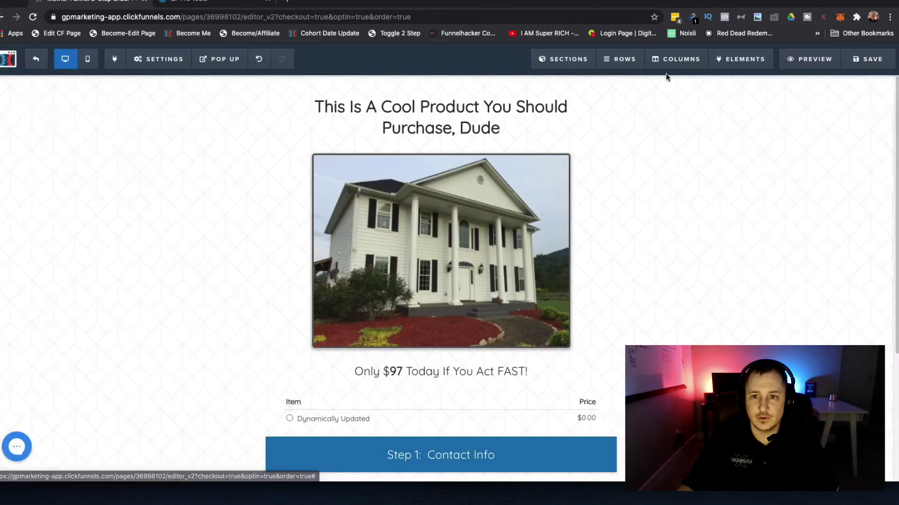
pyautogui.click(870, 61)
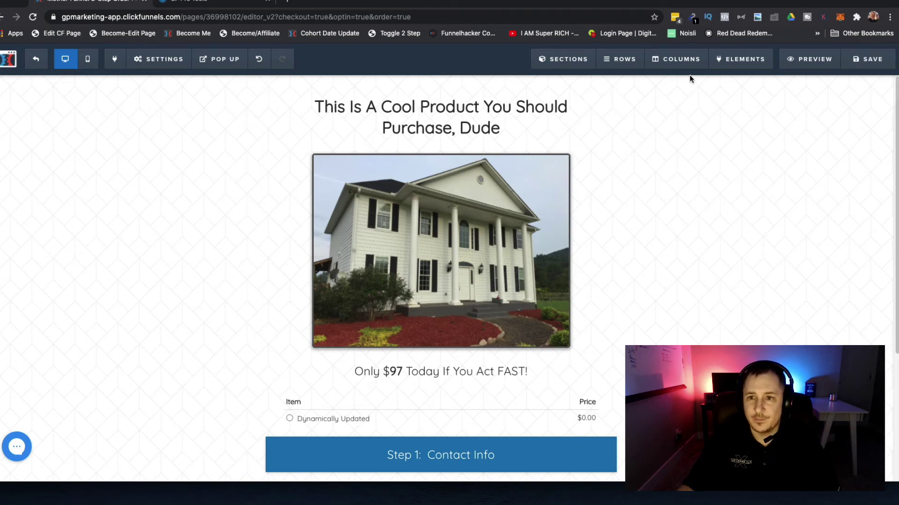
pyautogui.moveTo(736, 60)
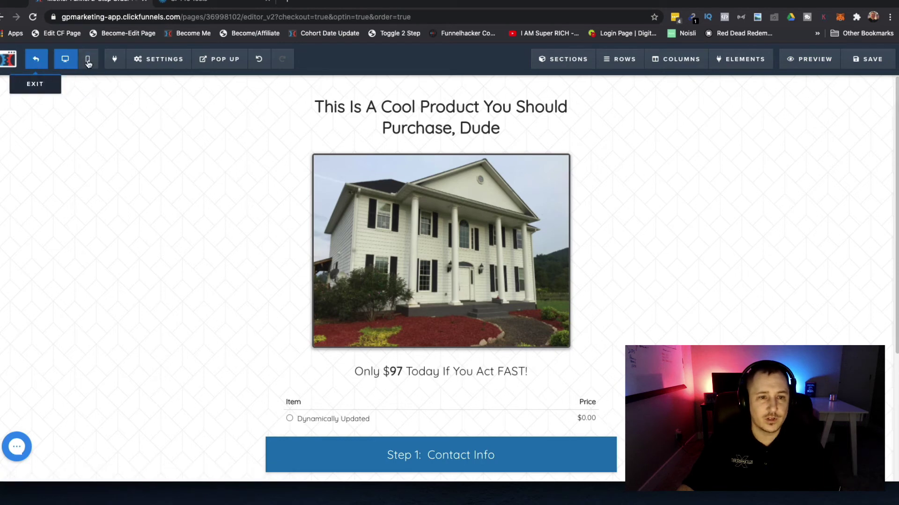
# On the live order page, add '+1' before the @ in the test email and submit the contact info.
pyautogui.click(809, 59)
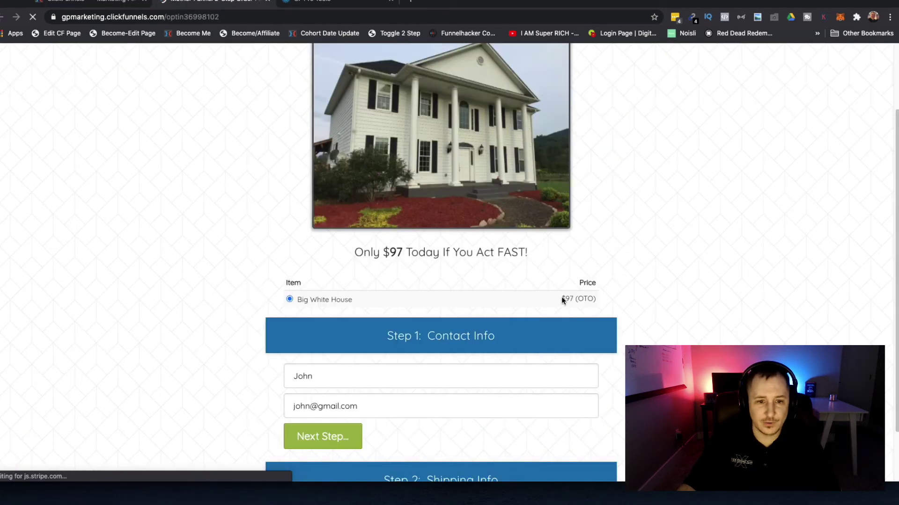
pyautogui.scroll(-3, 563, 300)
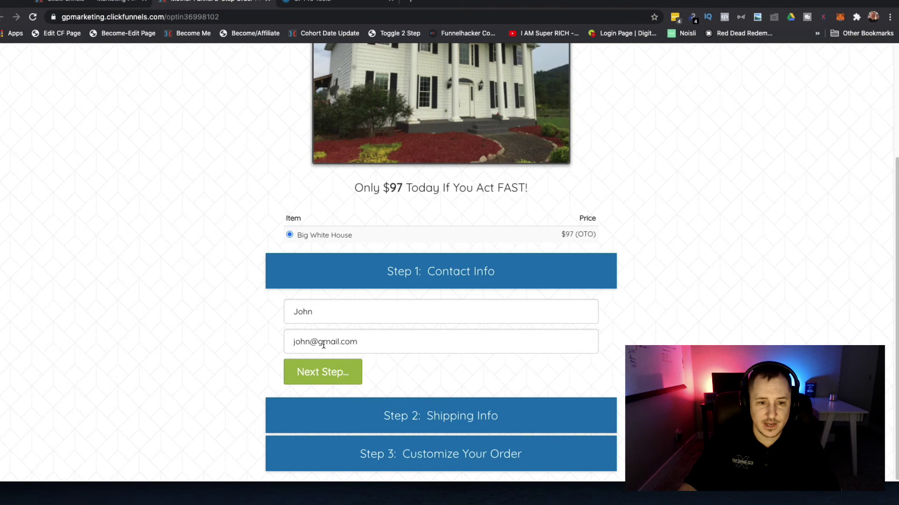
pyautogui.click(310, 341)
pyautogui.write('+')
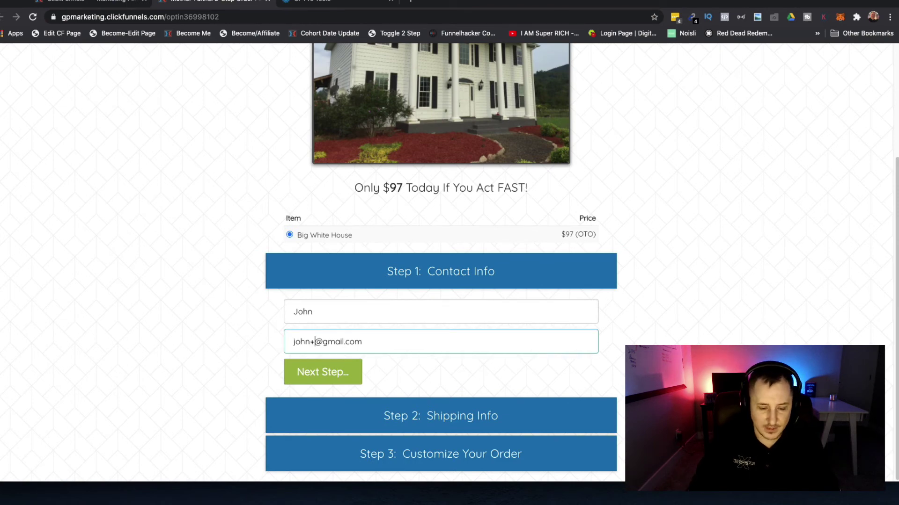
pyautogui.write('1')
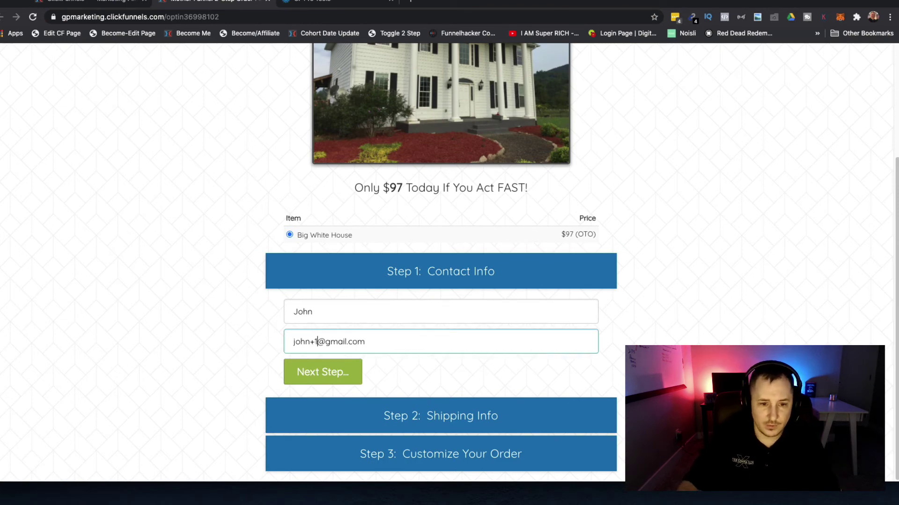
pyautogui.click(320, 375)
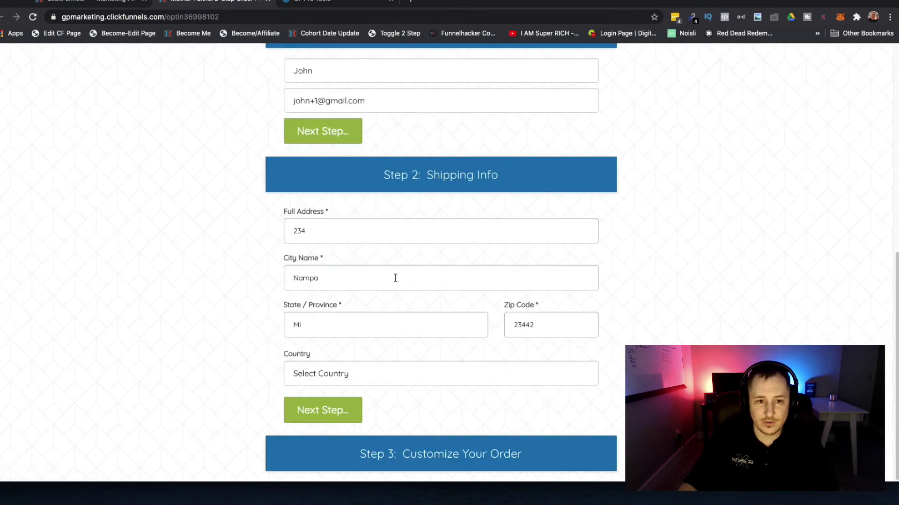
# Advance to Step 3, set the country to Australia and tick 'Yes, I will Take It!'.
pyautogui.click(370, 375)
pyautogui.click(370, 374)
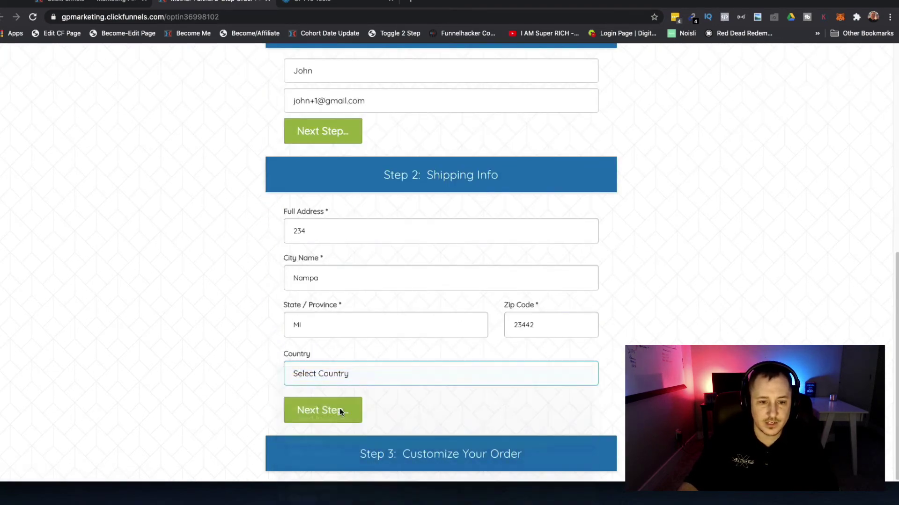
pyautogui.click(339, 410)
pyautogui.click(327, 142)
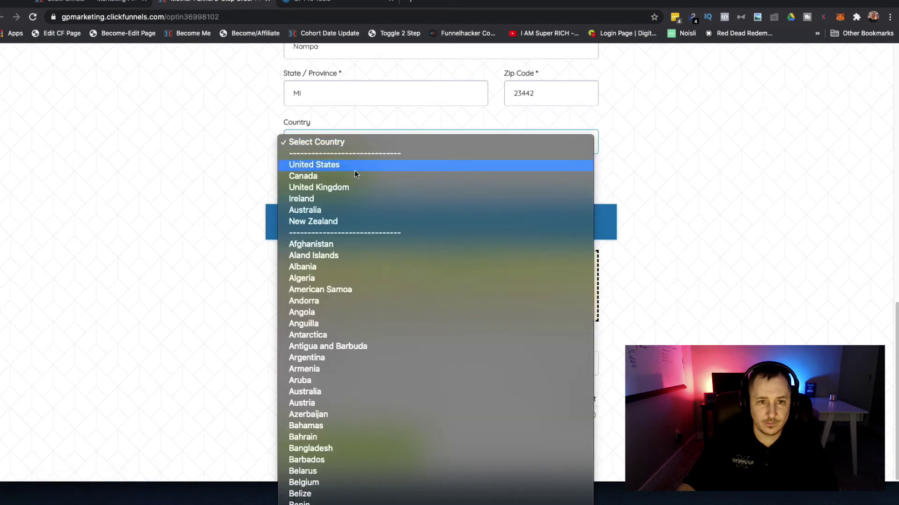
pyautogui.click(348, 210)
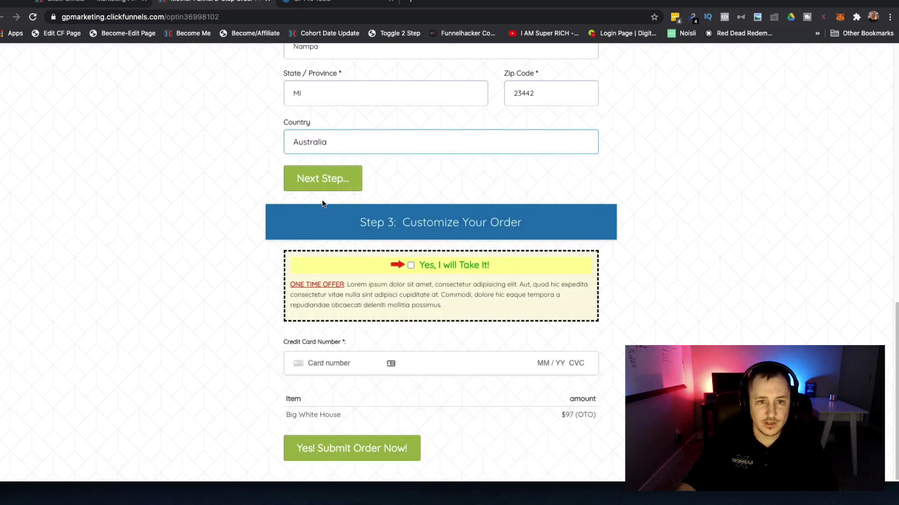
pyautogui.click(408, 267)
pyautogui.scroll(3, 492, 241)
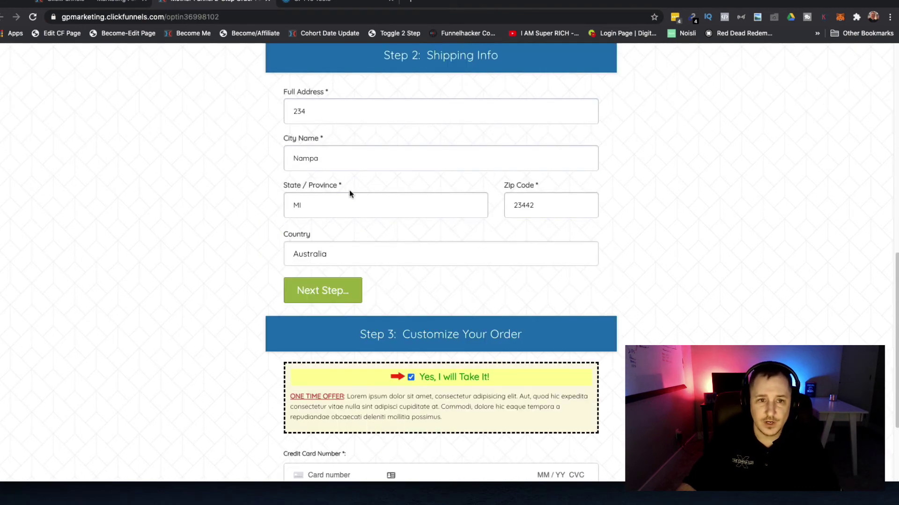
pyautogui.scroll(5, 350, 194)
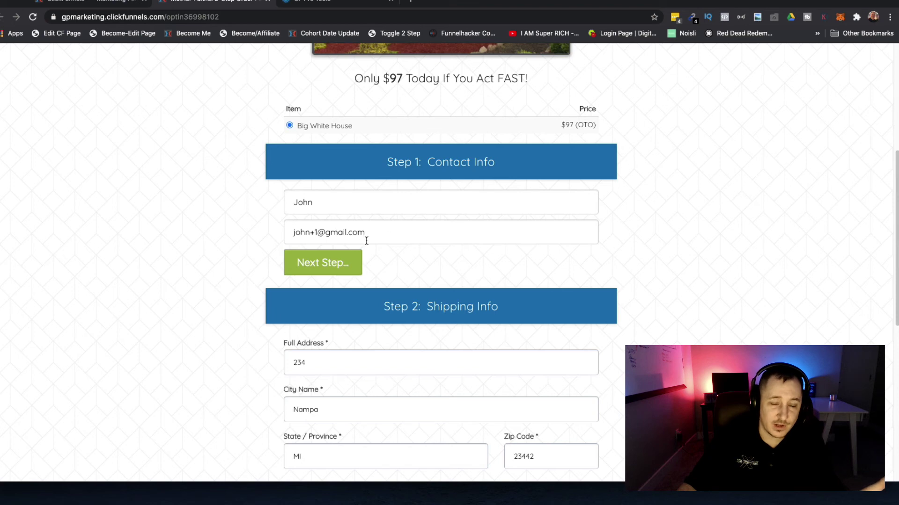
# Open the funnel's Contacts tab and highlight the new test contact's email.
pyautogui.click(88, 4)
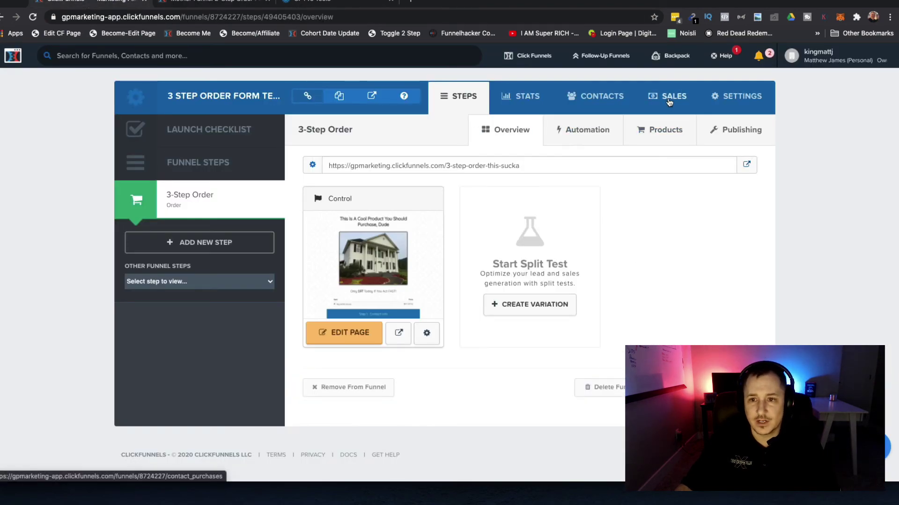
pyautogui.click(599, 95)
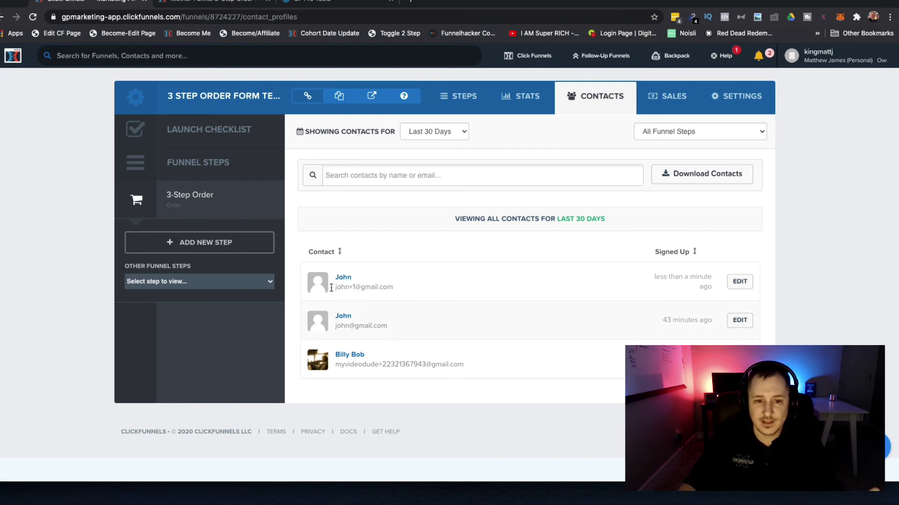
pyautogui.moveTo(336, 287); pyautogui.dragTo(381, 288)
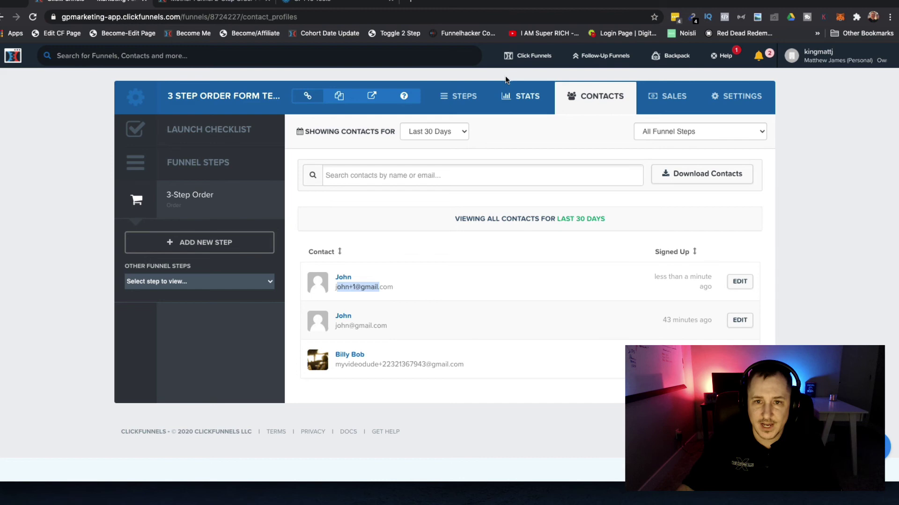
pyautogui.moveTo(527, 55)
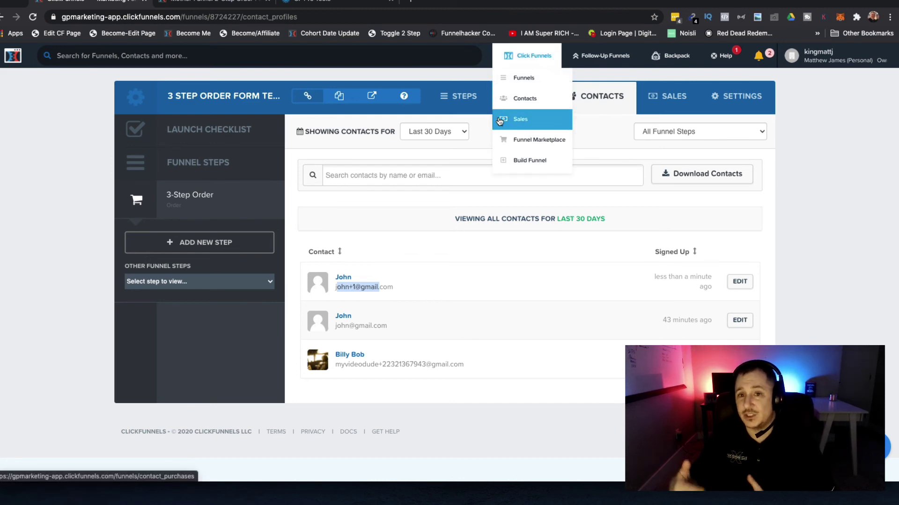